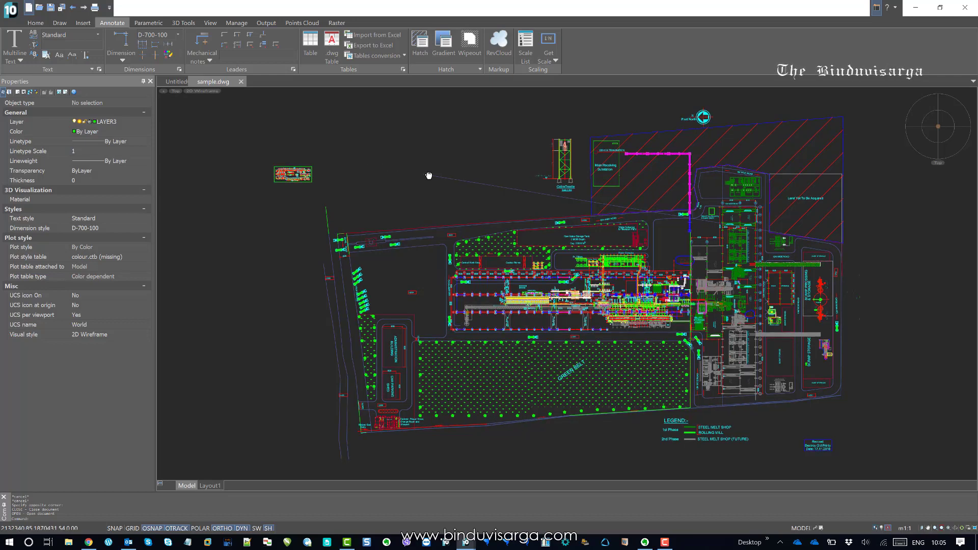
# Zoom in on the small detail block and recentre it in the view.
pyautogui.scroll(-2, 418, 176)
pyautogui.scroll(1, 405, 170)
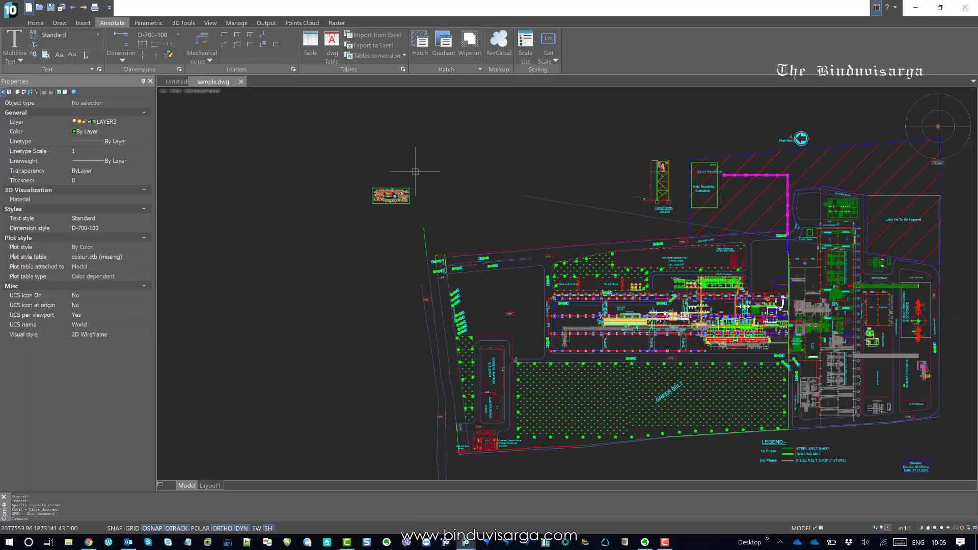
pyautogui.scroll(1, 399, 192)
pyautogui.scroll(1, 399, 192)
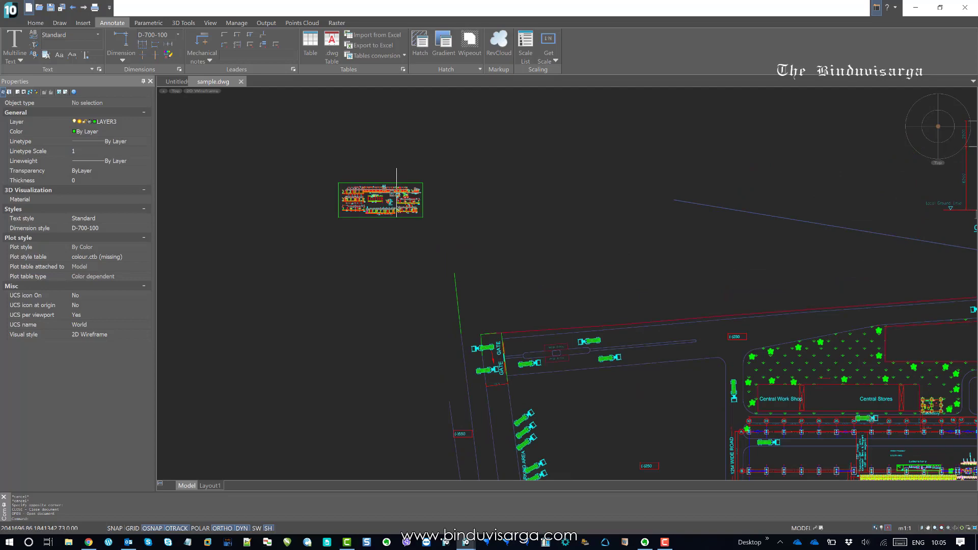
pyautogui.scroll(8, 368, 192)
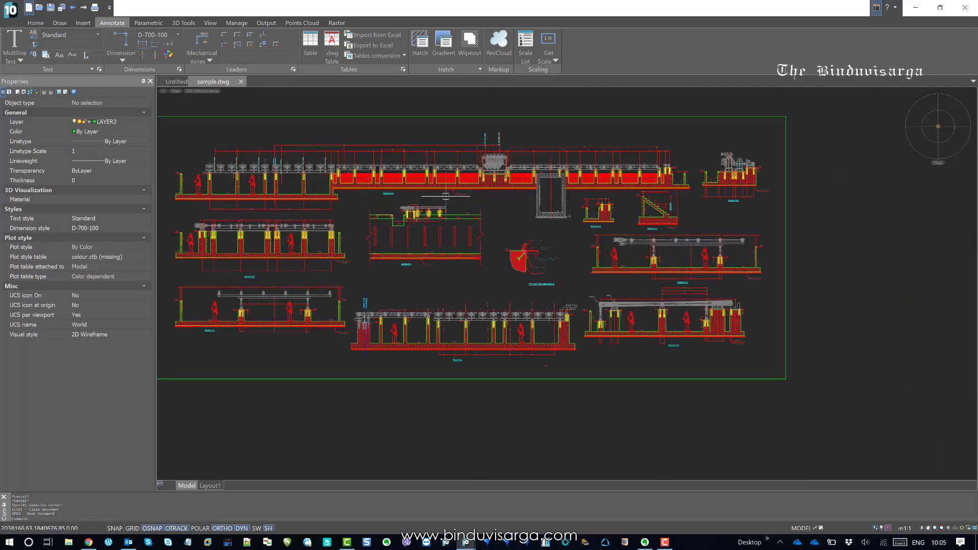
pyautogui.scroll(-5, 446, 196)
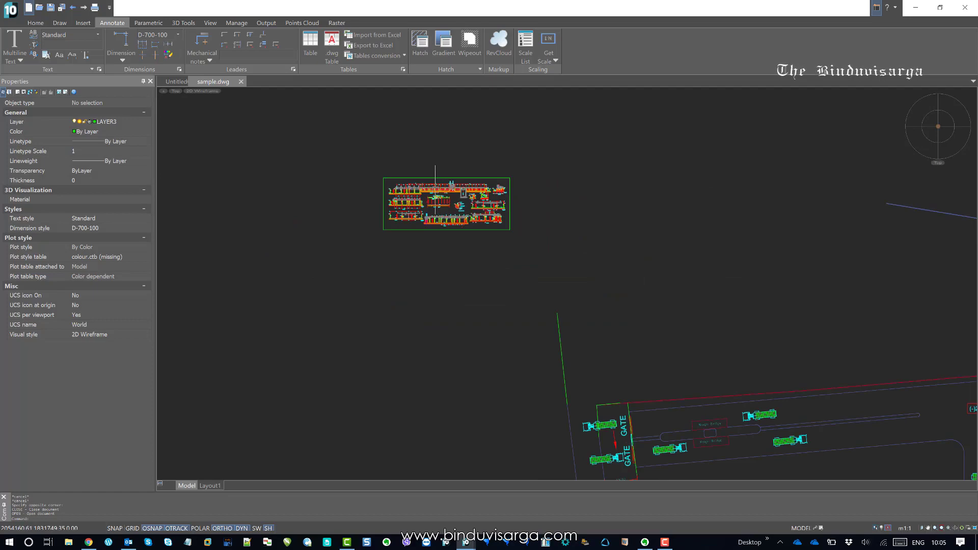
pyautogui.moveTo(528, 237); pyautogui.dragTo(482, 221, button='middle')
# Enlarge and pan the view so the 2325 and 650 dimensions fill the viewport.
pyautogui.scroll(10, 482, 221)
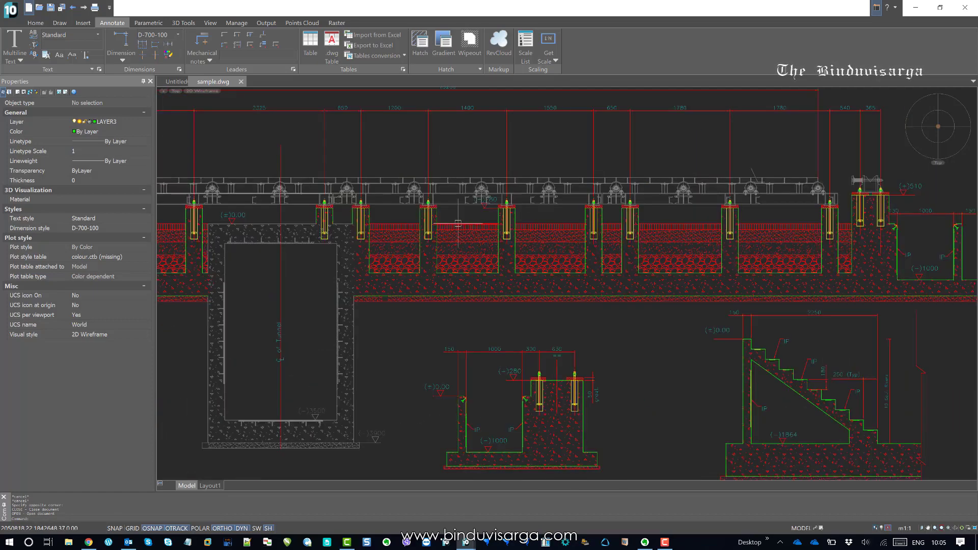
pyautogui.moveTo(437, 127)
pyautogui.mouseDown(button='middle')
pyautogui.moveTo(497, 323)
pyautogui.moveTo(502, 306)
pyautogui.mouseUp(button='middle')
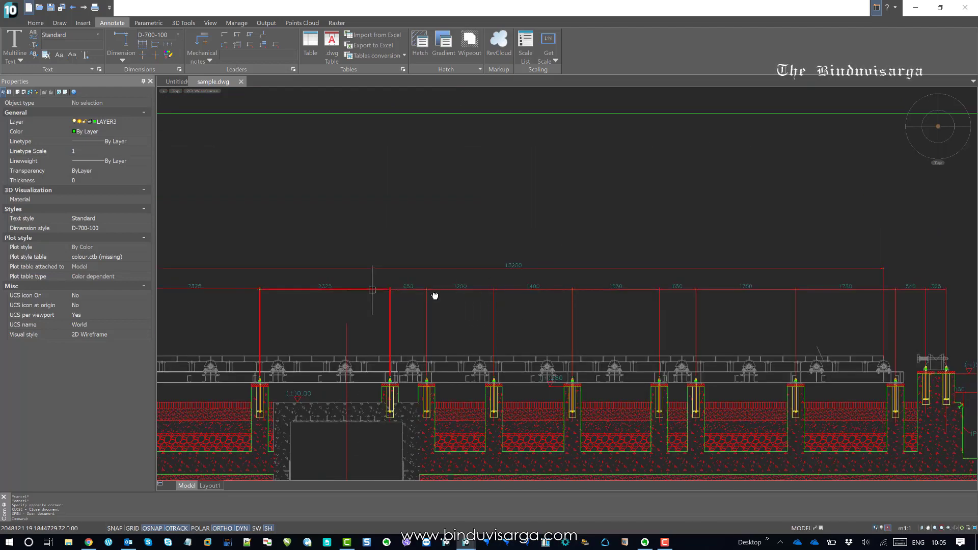
pyautogui.moveTo(373, 283); pyautogui.dragTo(591, 290, button='middle')
pyautogui.scroll(6, 591, 290)
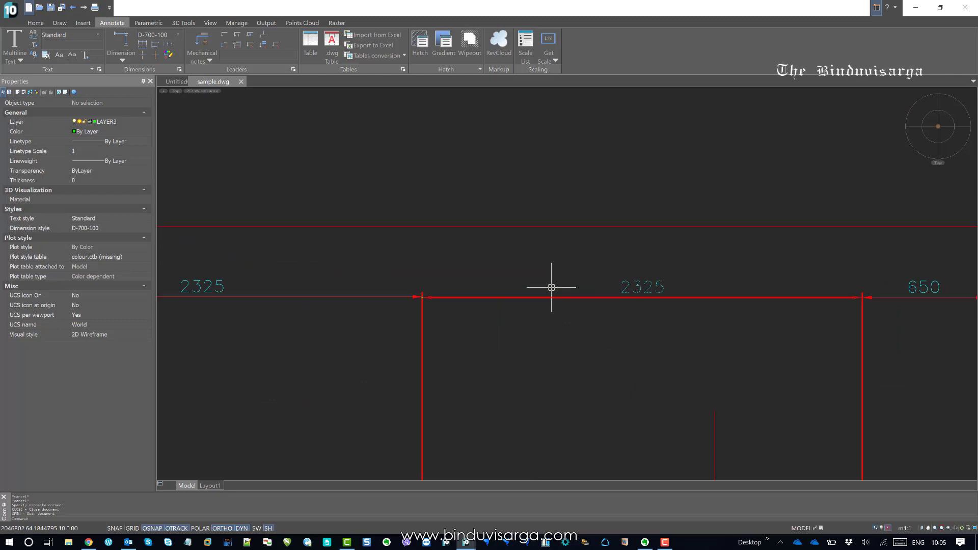
pyautogui.moveTo(587, 281); pyautogui.dragTo(548, 258, button='middle')
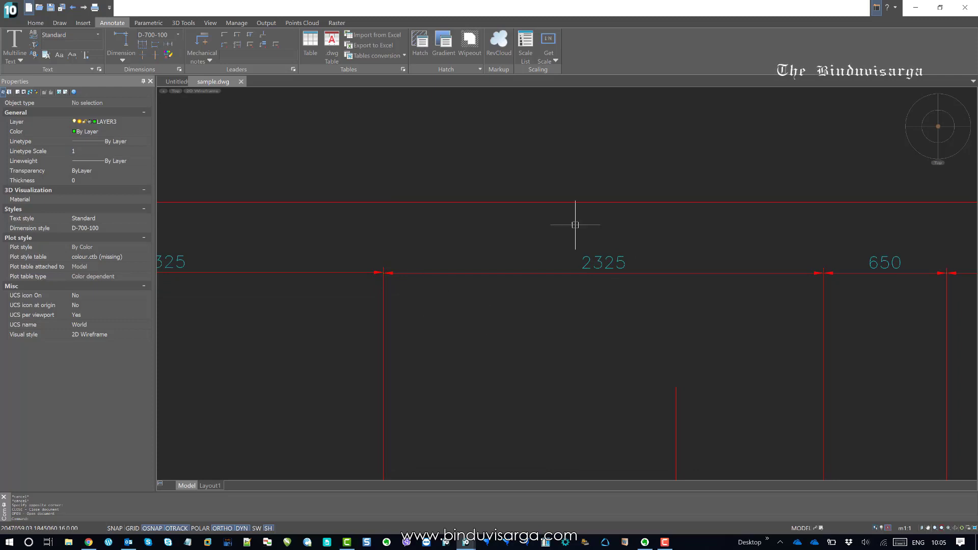
pyautogui.moveTo(570, 323); pyautogui.dragTo(552, 279, button='middle')
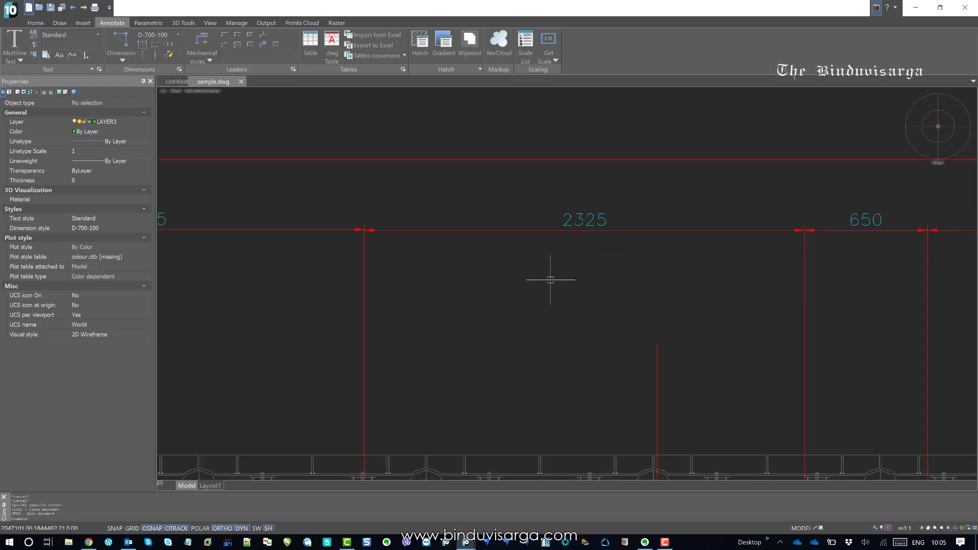
pyautogui.click(588, 263)
pyautogui.click(545, 185)
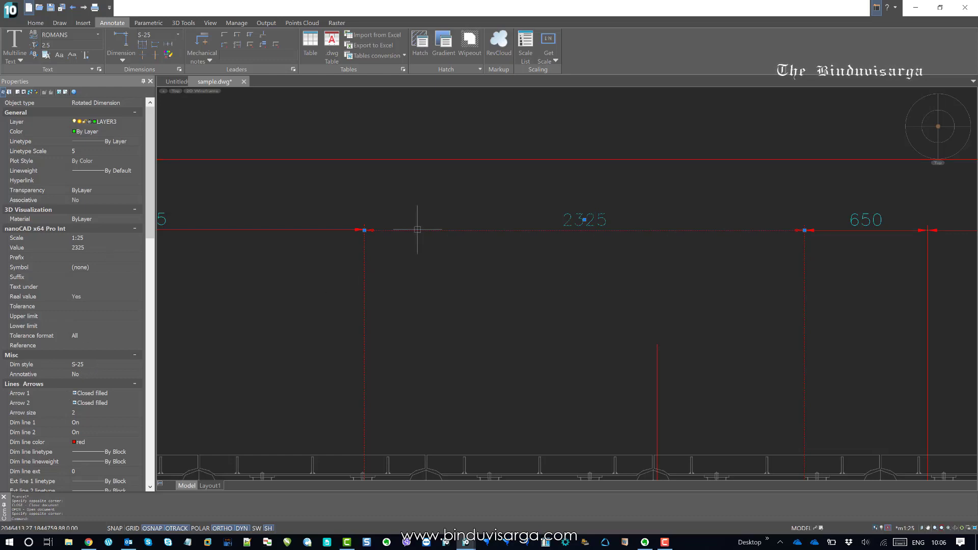
pyautogui.click(463, 181)
pyautogui.click(368, 195)
pyautogui.press('Escape')
pyautogui.press('Escape')
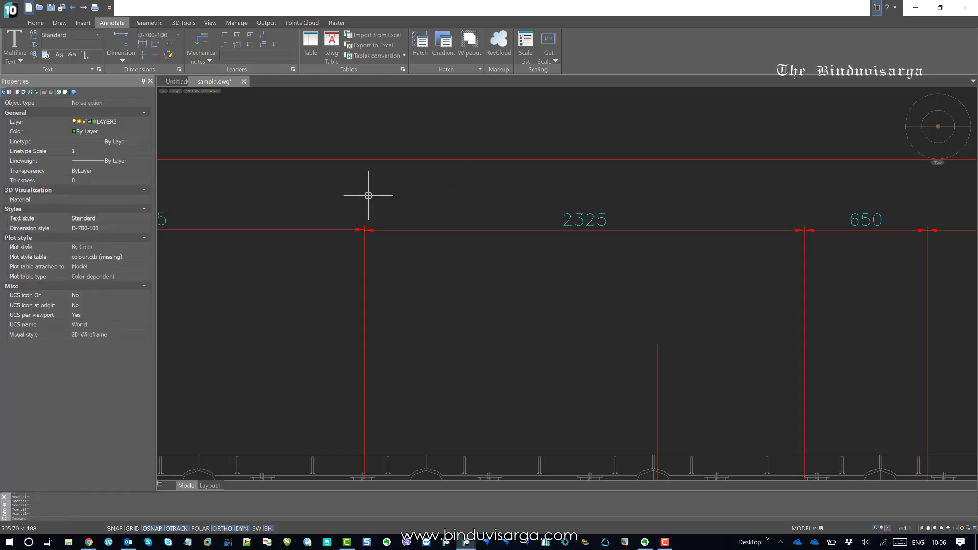
pyautogui.write('dimsty')
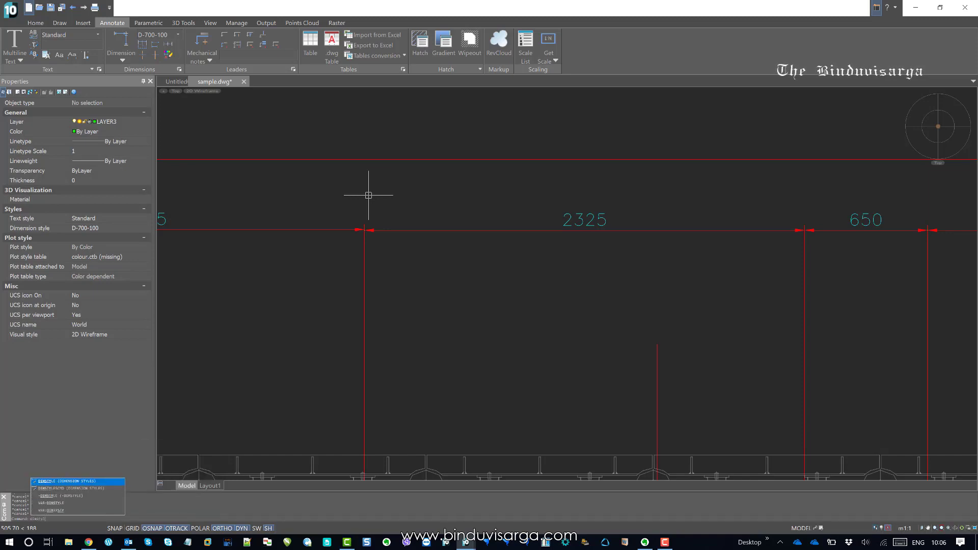
pyautogui.write('le')
# Make S-25 the current dimension style, discarding the D-700-100 overrides.
pyautogui.press('Return')
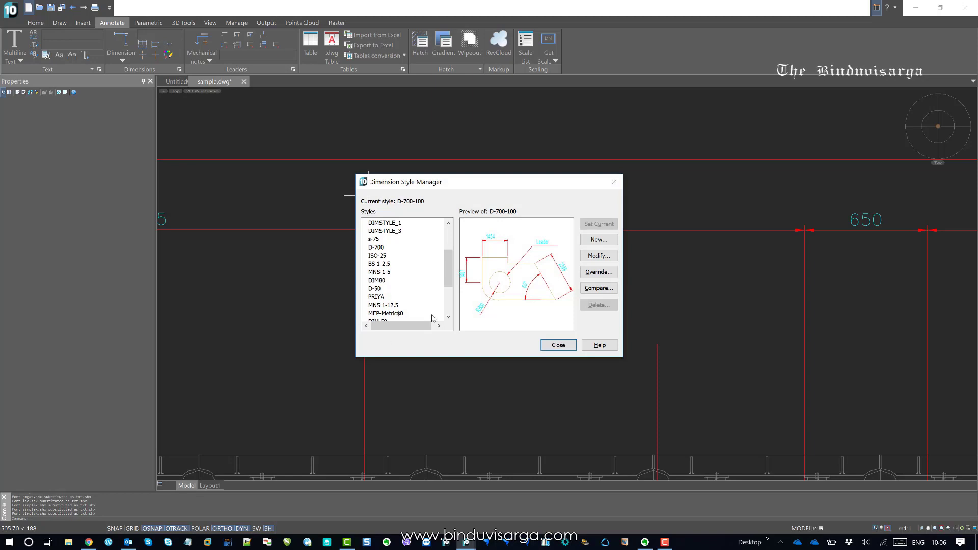
pyautogui.scroll(-3, 432, 318)
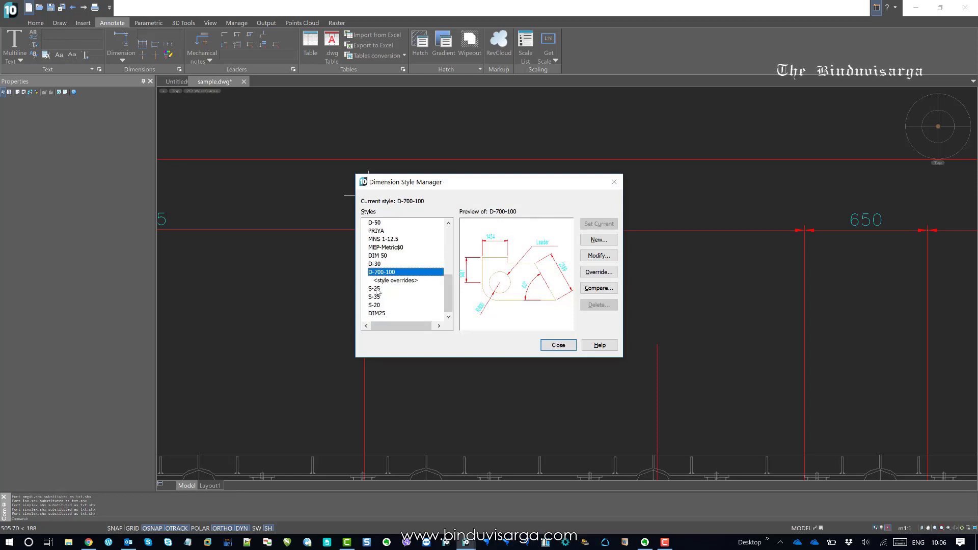
pyautogui.click(377, 288)
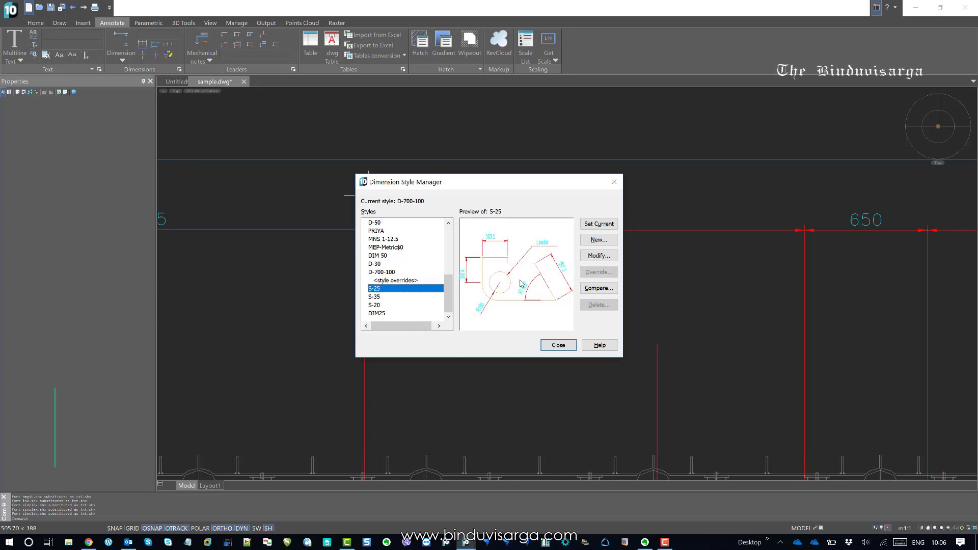
pyautogui.click(598, 224)
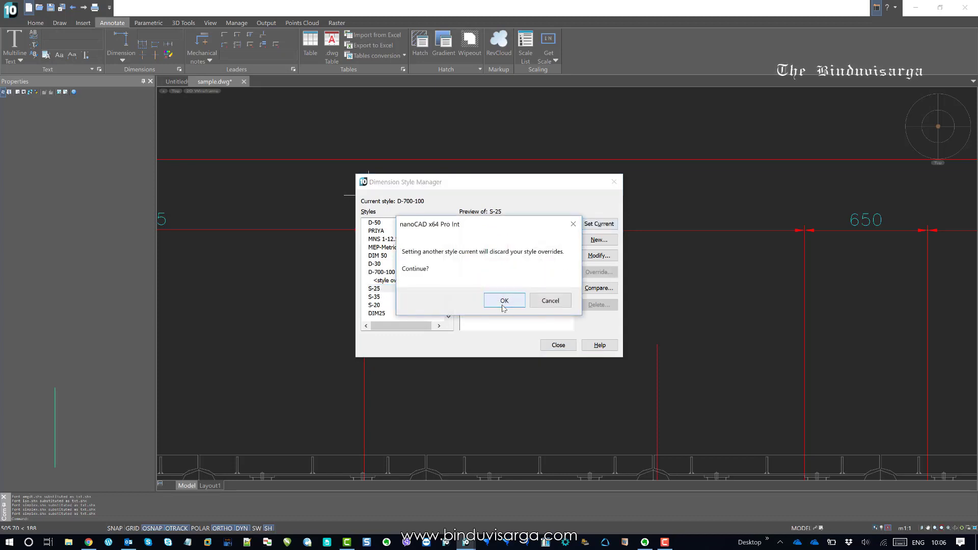
pyautogui.click(504, 300)
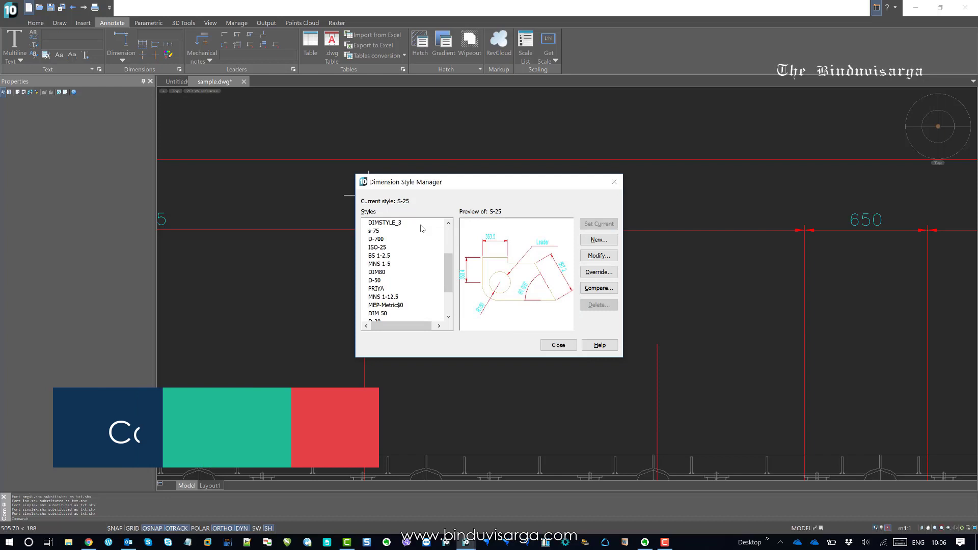
pyautogui.click(557, 346)
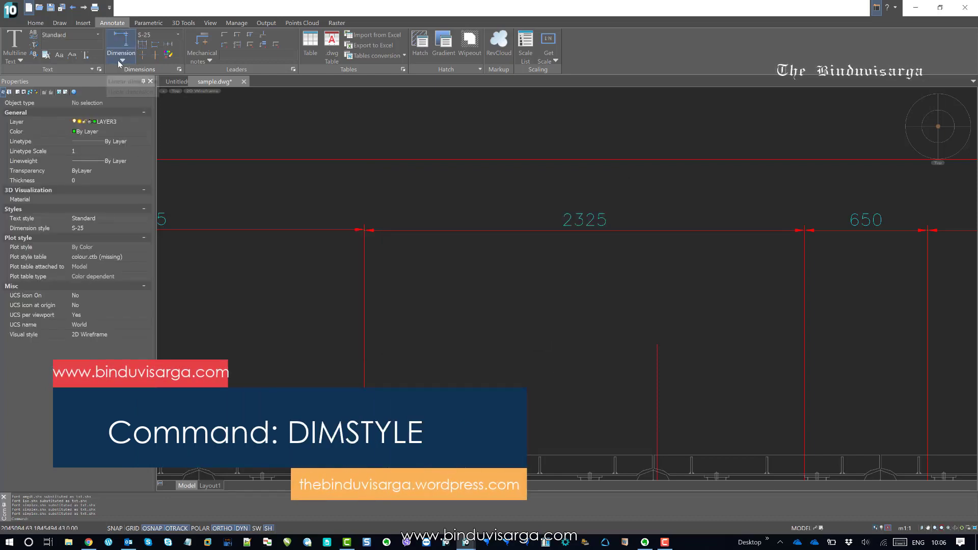
# Draw a linear dimension across the 2325 span between the red lines, below the existing one.
pyautogui.click(122, 60)
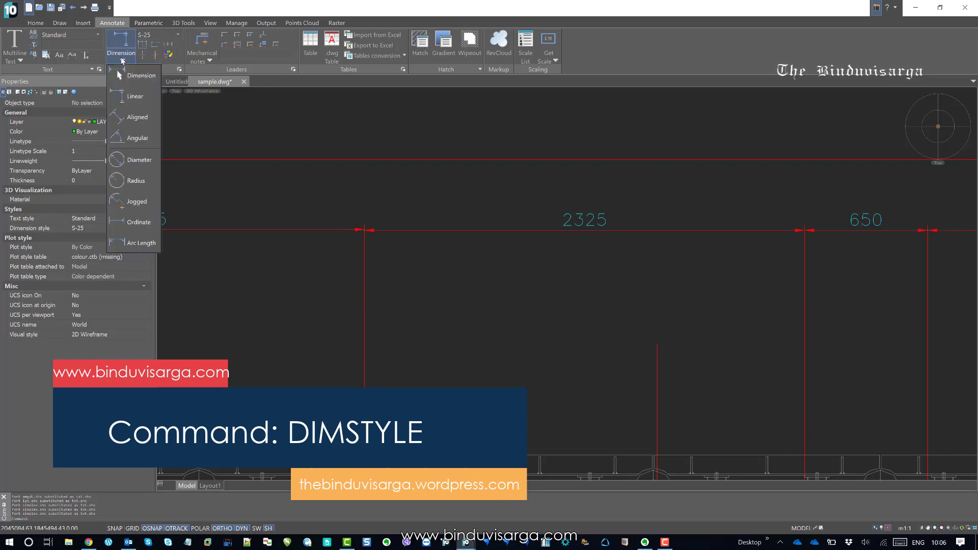
pyautogui.click(135, 97)
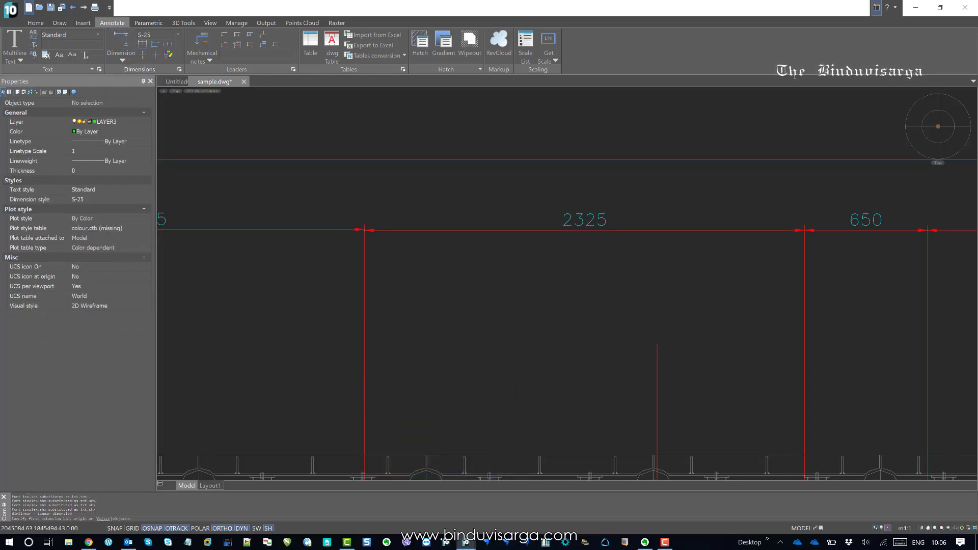
pyautogui.click(363, 273)
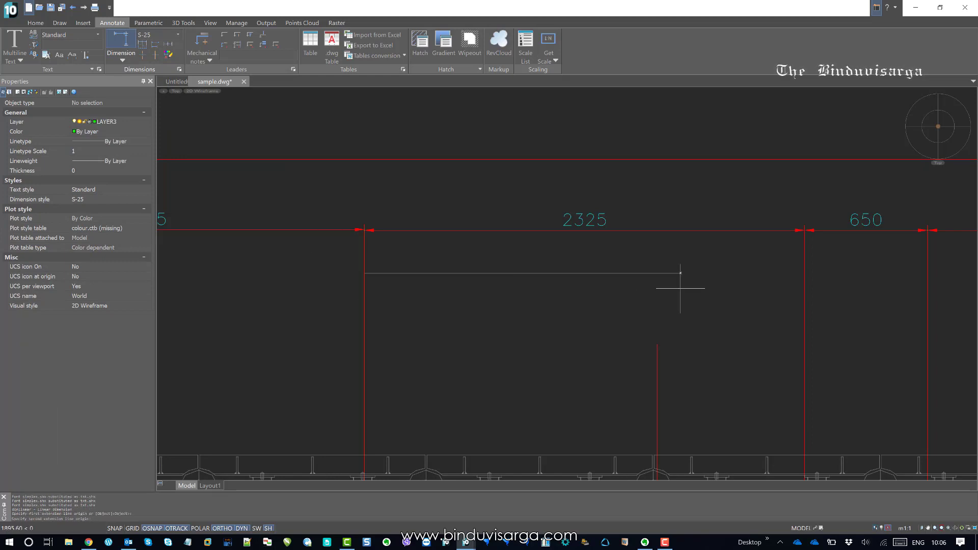
pyautogui.click(804, 273)
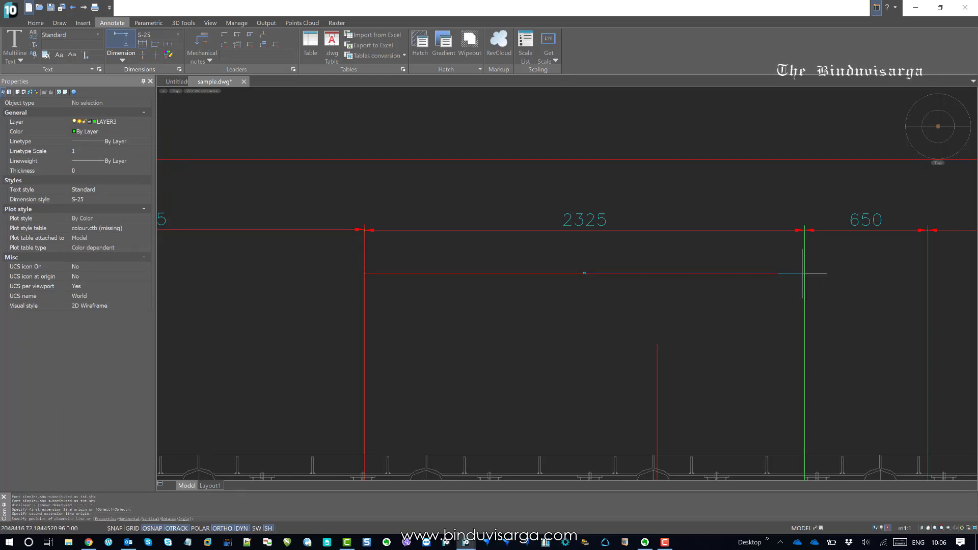
pyautogui.click(752, 244)
pyautogui.scroll(5, 599, 255)
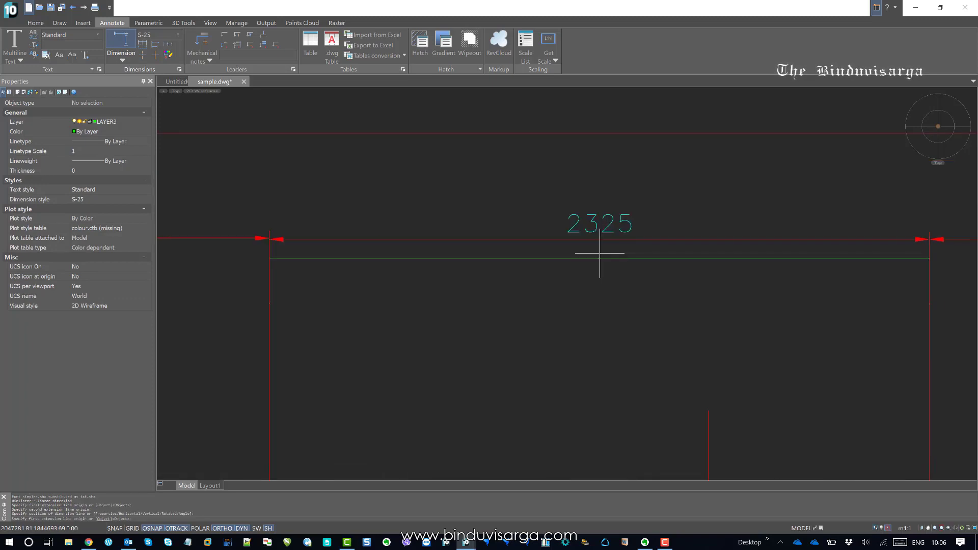
pyautogui.scroll(4, 596, 251)
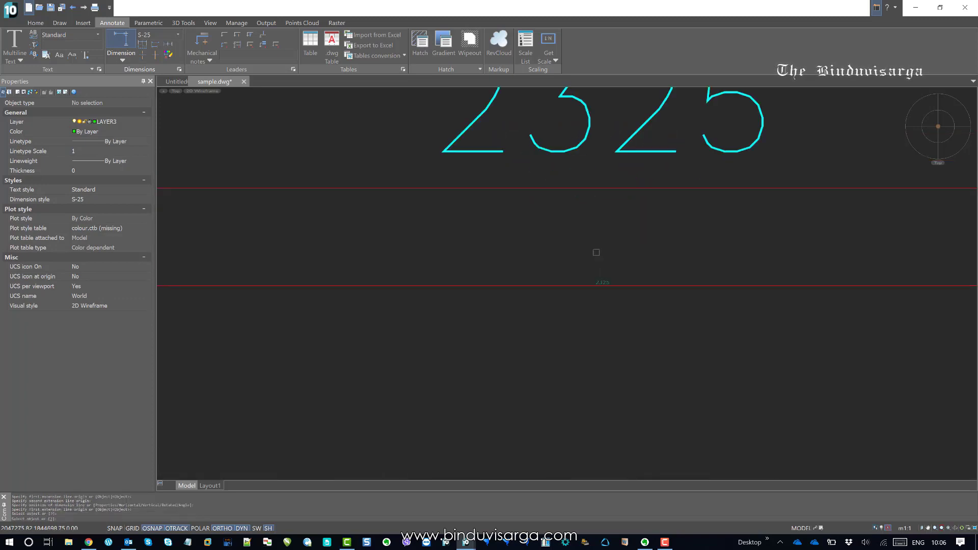
pyautogui.press('Escape')
pyautogui.press('Escape')
pyautogui.press('Escape')
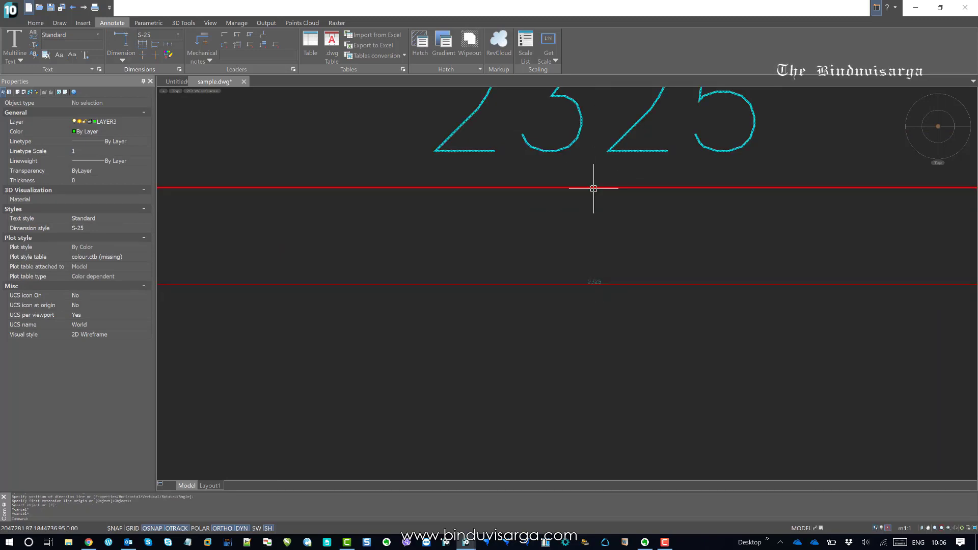
pyautogui.moveTo(593, 188); pyautogui.dragTo(595, 224, button='middle')
pyautogui.scroll(2, 596, 224)
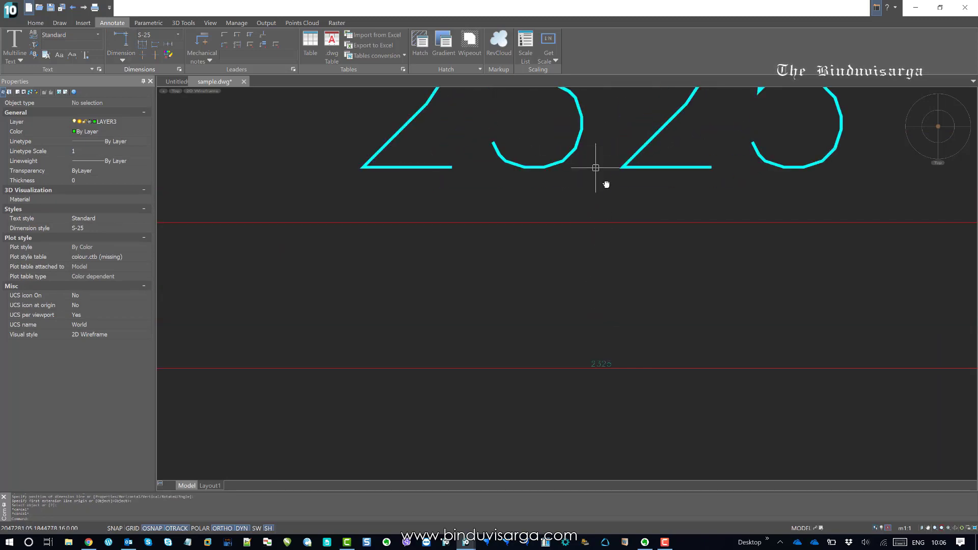
pyautogui.moveTo(594, 170); pyautogui.dragTo(606, 212, button='middle')
pyautogui.scroll(-2, 592, 165)
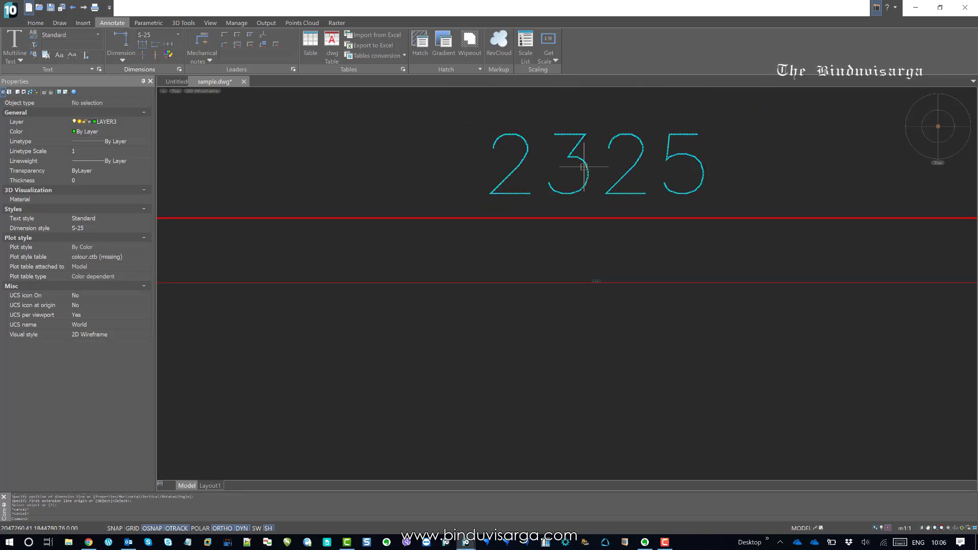
pyautogui.scroll(8, 601, 270)
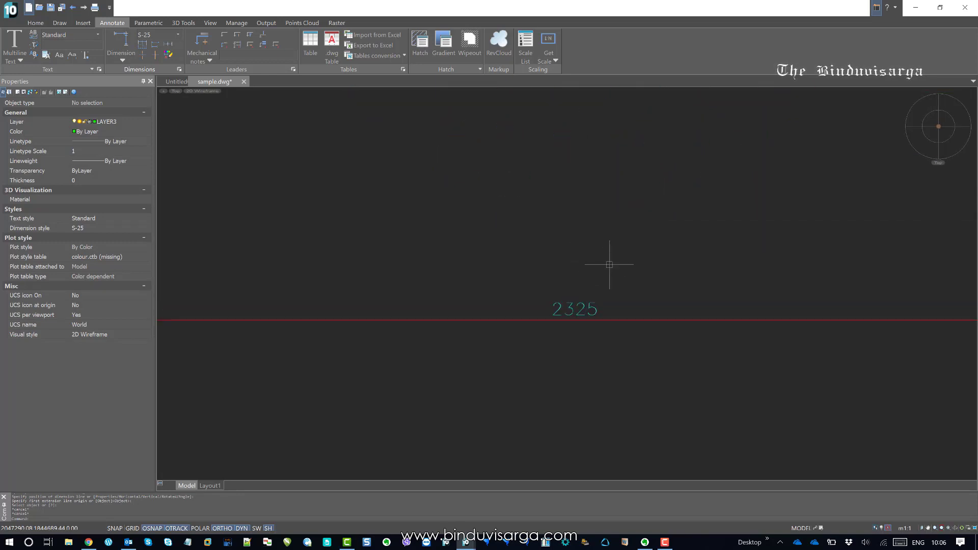
pyautogui.scroll(6, 609, 265)
pyautogui.scroll(-2, 627, 246)
pyautogui.moveTo(438, 268); pyautogui.dragTo(687, 259, button='middle')
pyautogui.scroll(4, 367, 264)
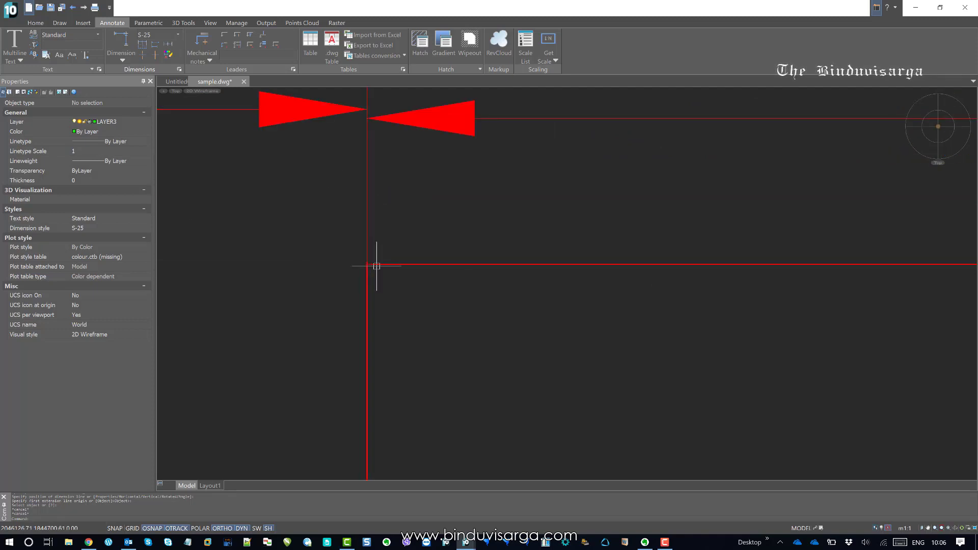
pyautogui.scroll(-3, 376, 229)
pyautogui.scroll(3, 395, 242)
pyautogui.scroll(-2, 407, 255)
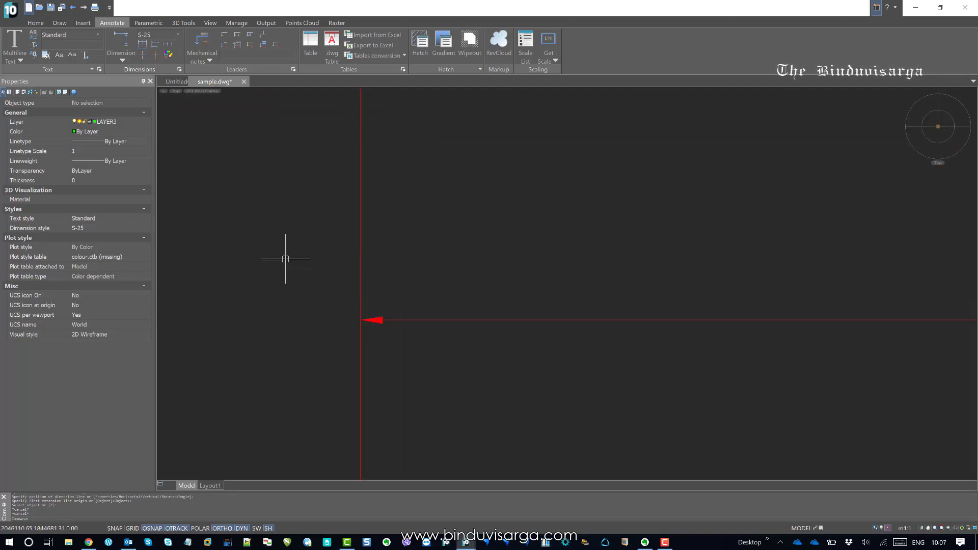
pyautogui.scroll(2, 282, 258)
pyautogui.scroll(-4, 279, 258)
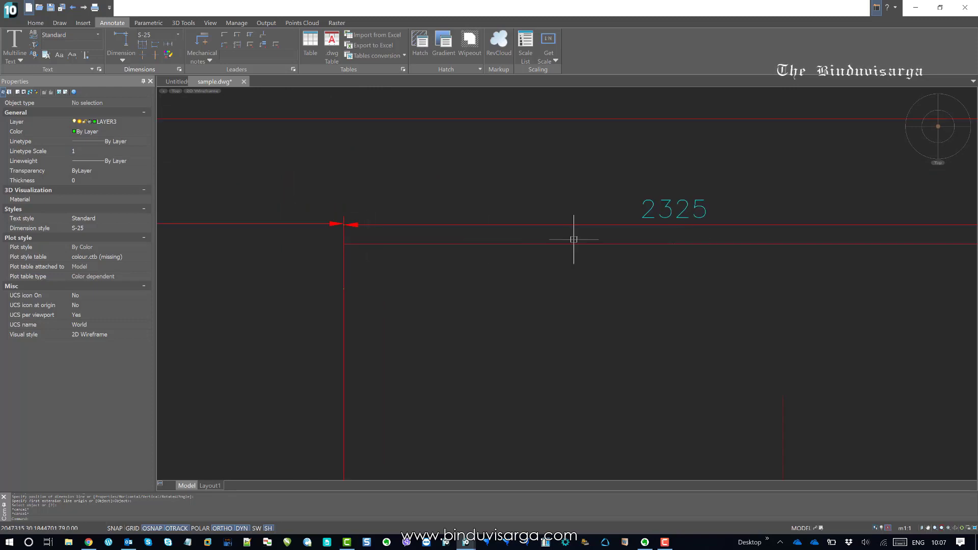
pyautogui.moveTo(796, 232)
pyautogui.mouseDown(button='middle')
pyautogui.moveTo(633, 229)
pyautogui.moveTo(622, 219)
pyautogui.mouseUp(button='middle')
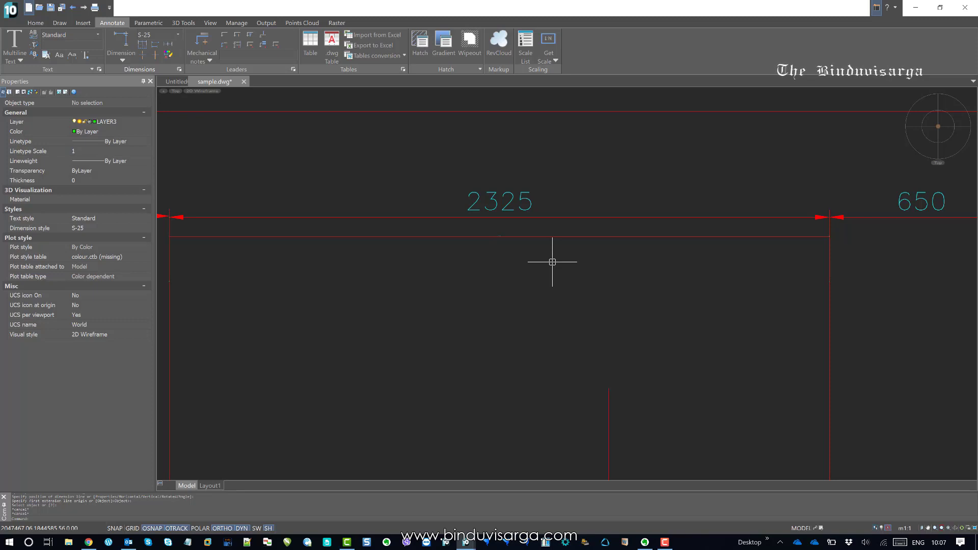
# Erase the lower duplicate 2325 dimension using the E command.
pyautogui.click(530, 235)
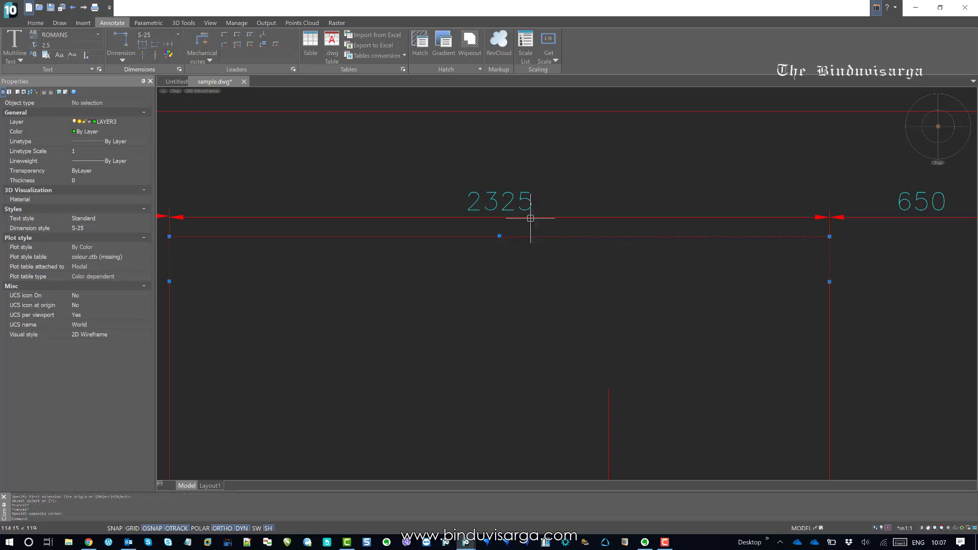
pyautogui.write('e')
pyautogui.press('Return')
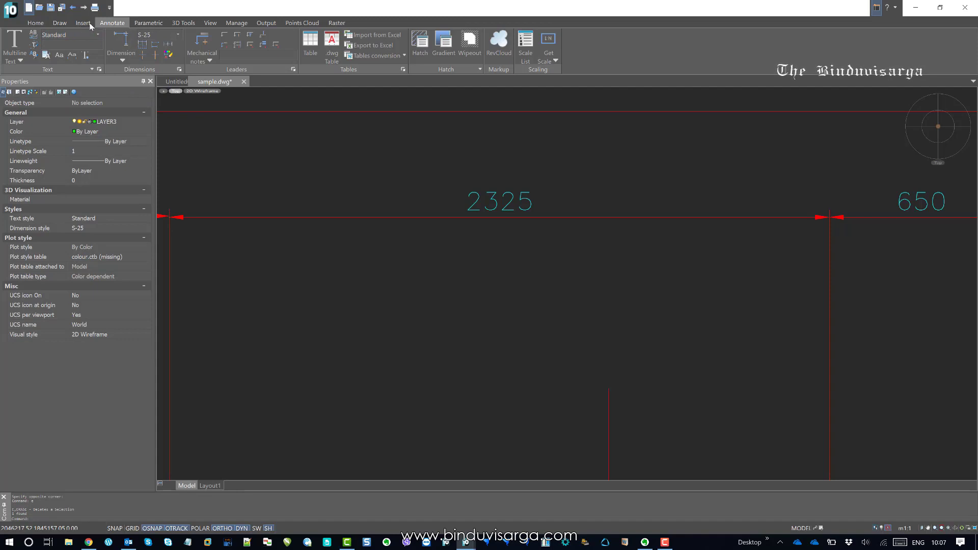
# In Design Settings under Edit, set Scale dimensions to No and apply.
pyautogui.click(236, 23)
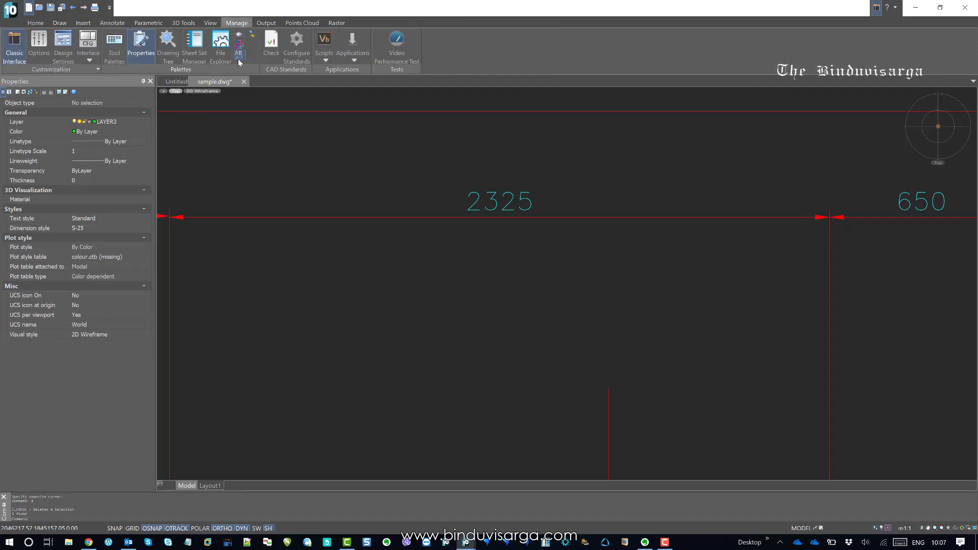
pyautogui.click(63, 42)
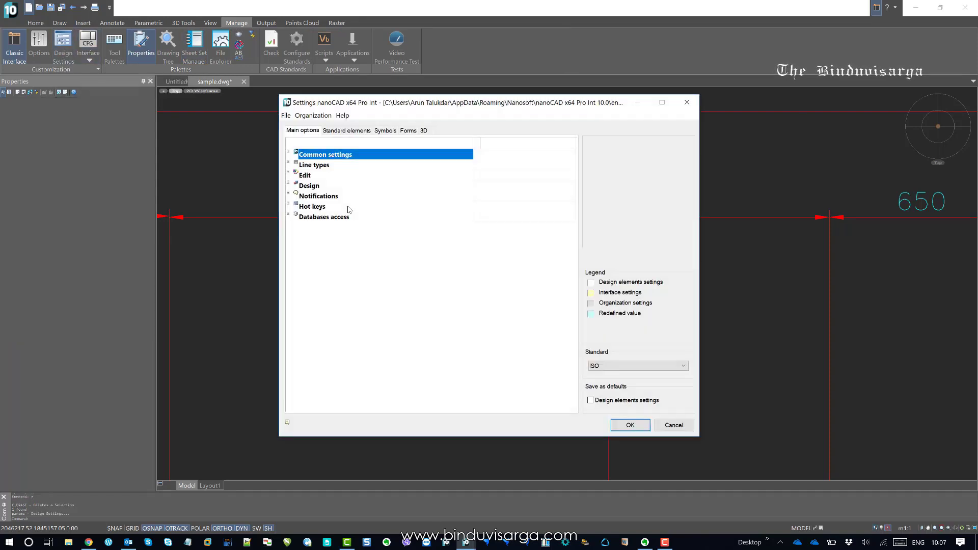
pyautogui.click(289, 174)
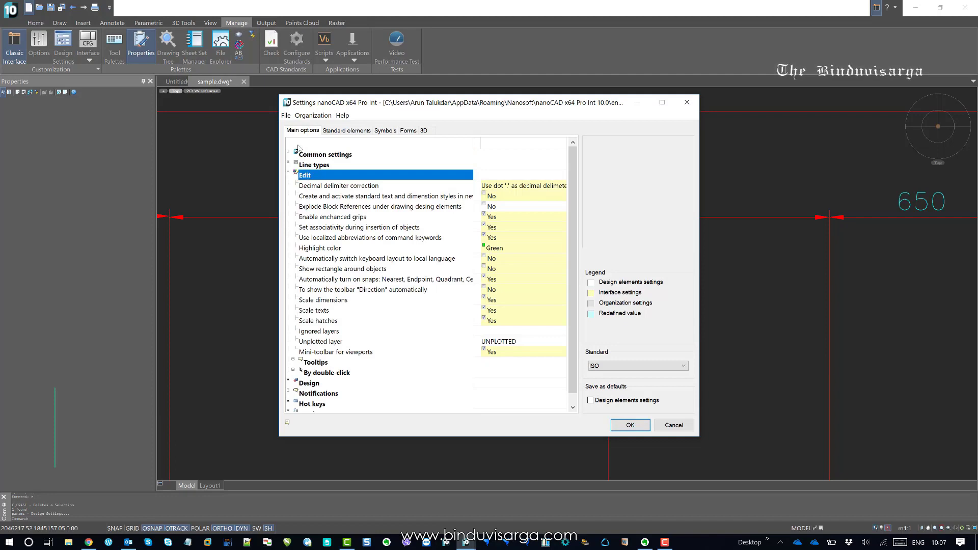
pyautogui.click(344, 131)
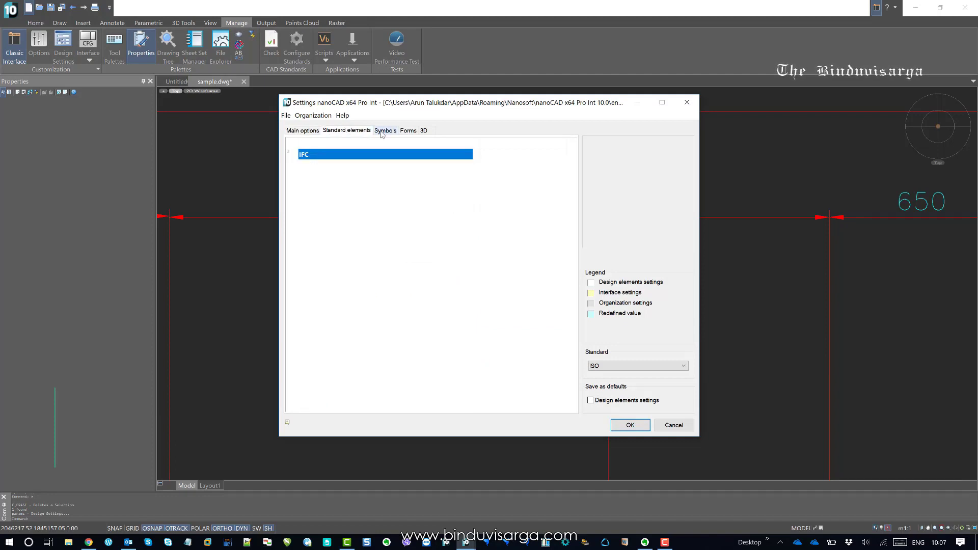
pyautogui.click(385, 130)
pyautogui.click(407, 130)
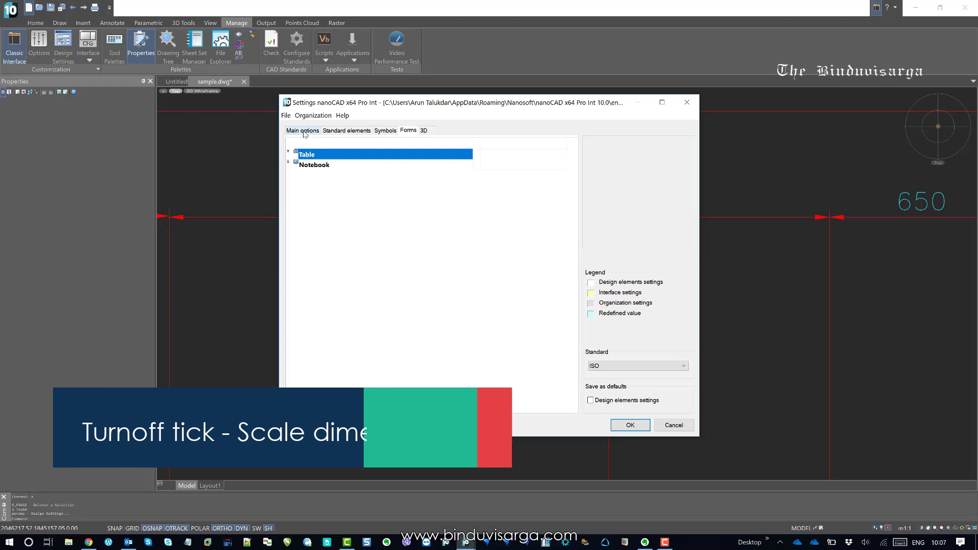
pyautogui.click(306, 132)
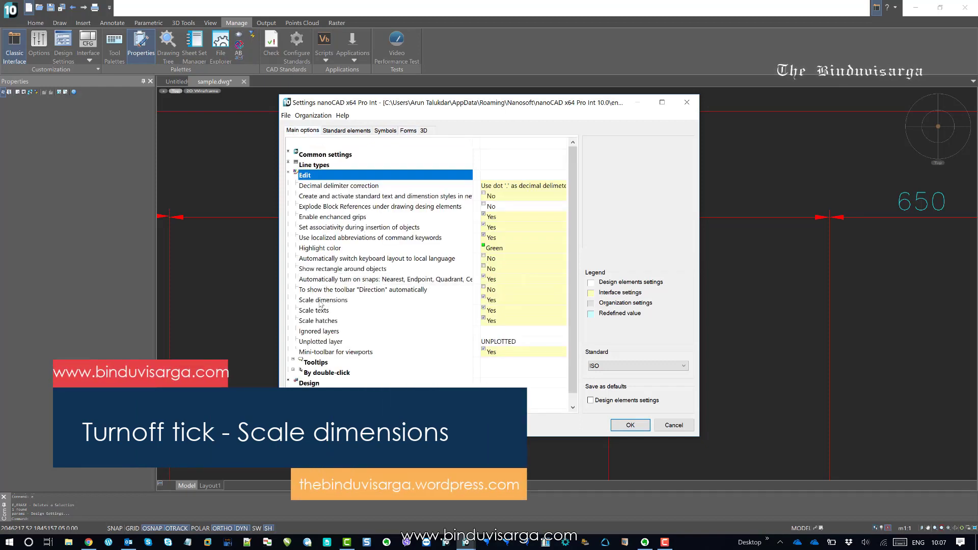
pyautogui.click(332, 301)
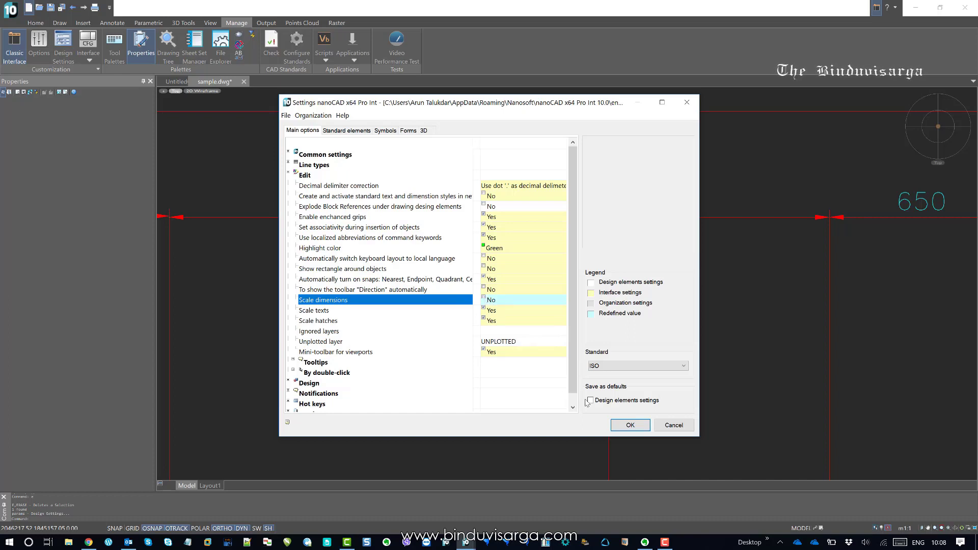
pyautogui.click(630, 424)
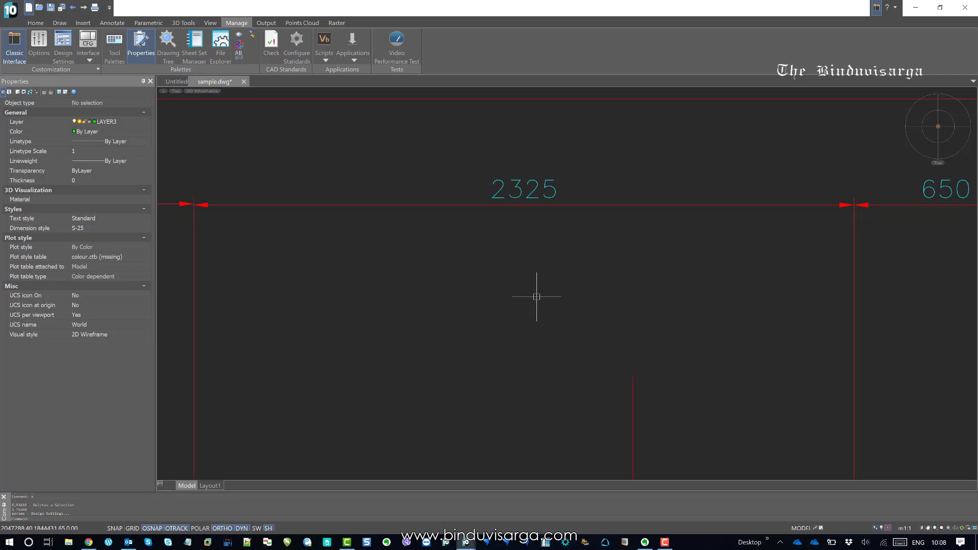
# Add a linear 2325 dimension spanning the full length, placed below the original.
pyautogui.click(112, 22)
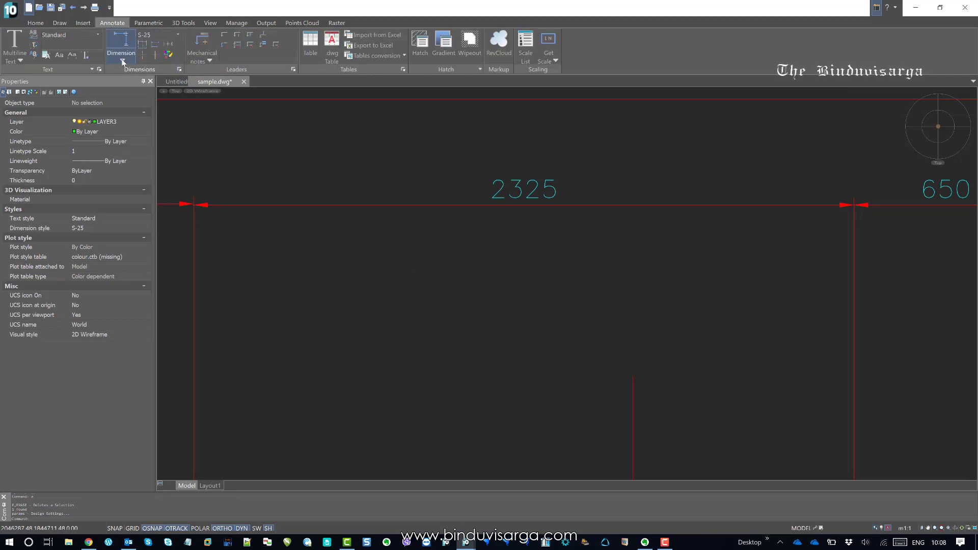
pyautogui.click(123, 61)
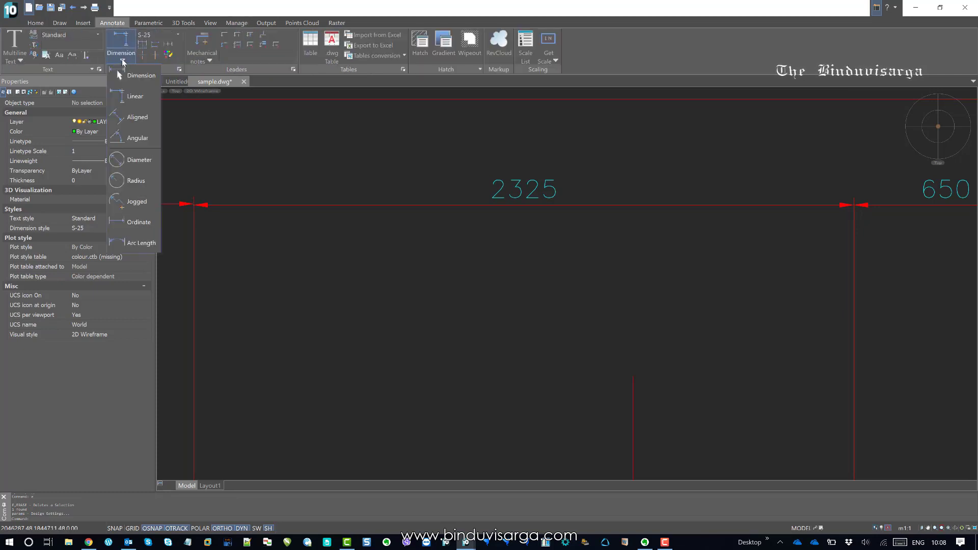
pyautogui.click(141, 100)
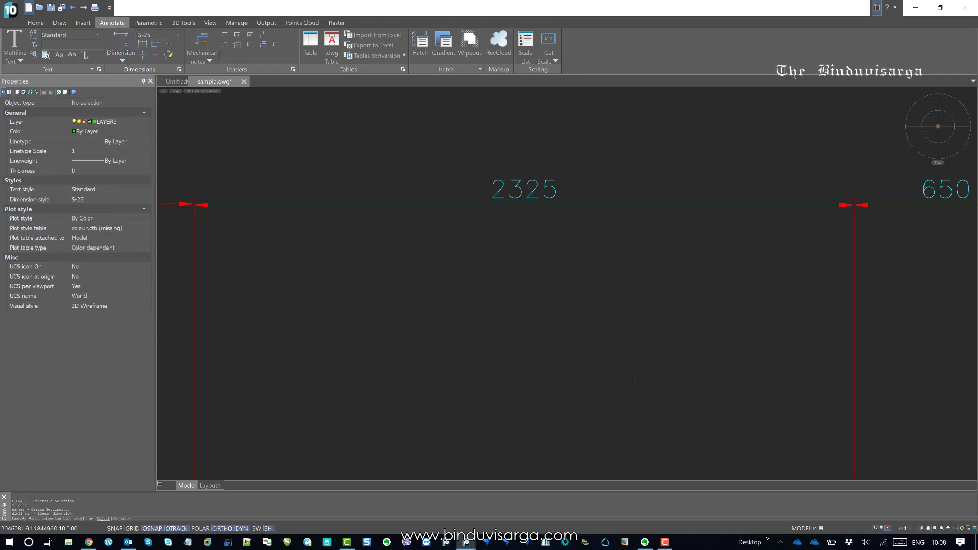
pyautogui.click(194, 275)
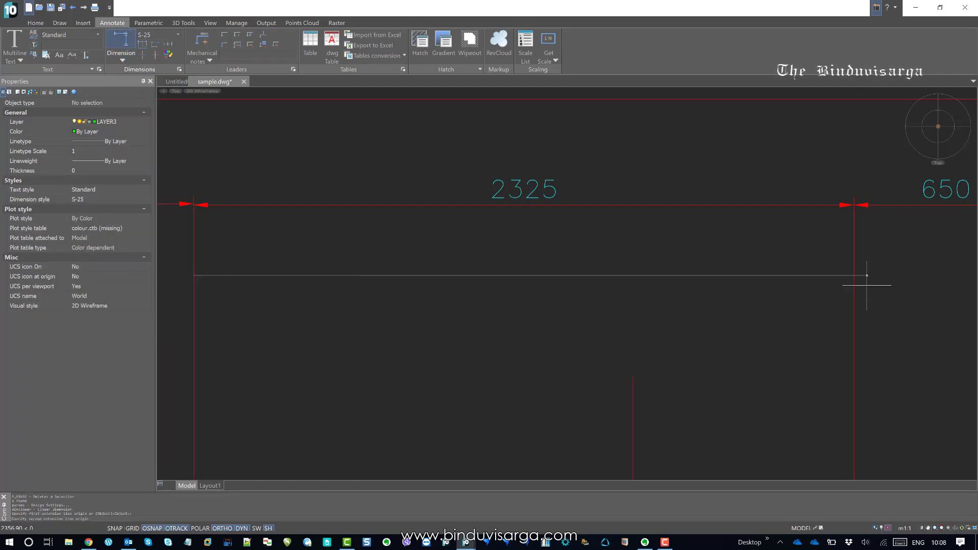
pyautogui.click(853, 277)
pyautogui.click(819, 254)
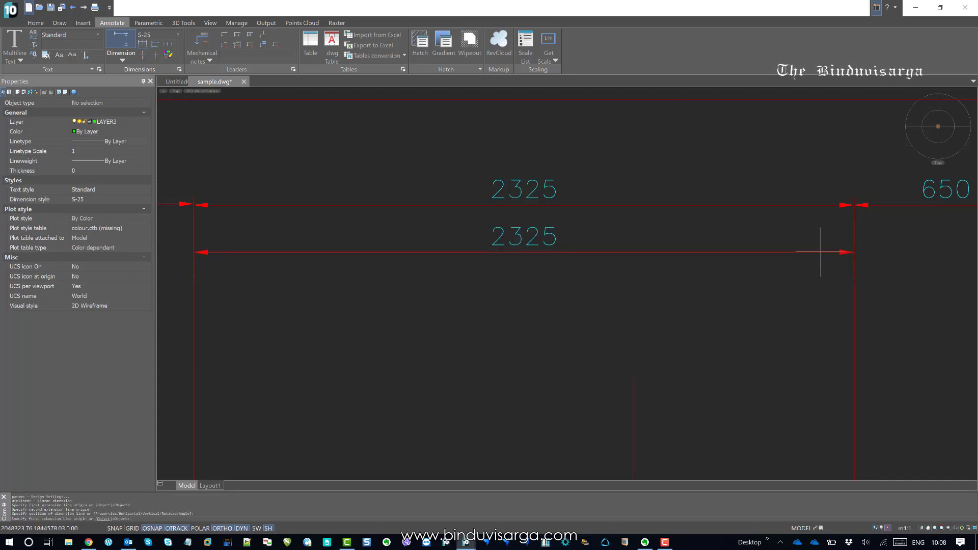
pyautogui.scroll(-2, 609, 272)
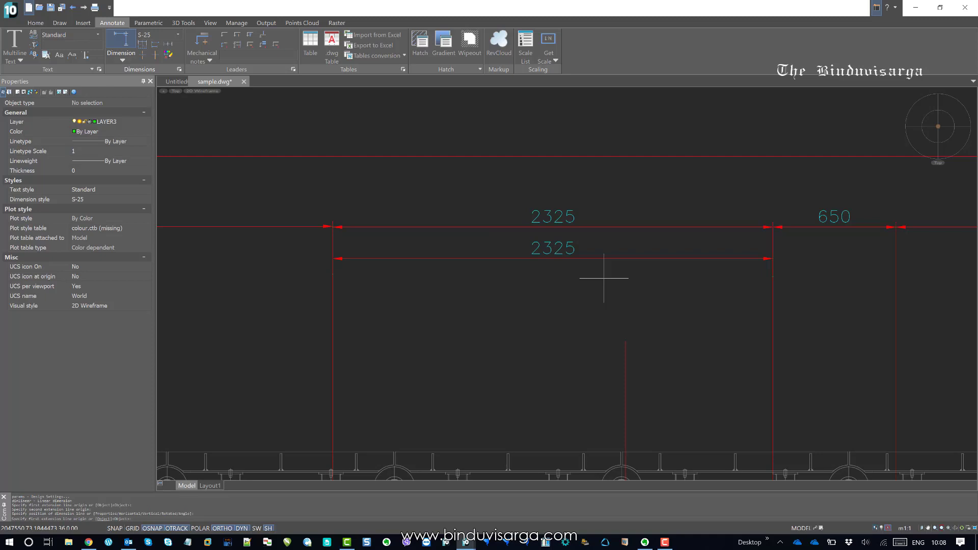
pyautogui.press('Return')
pyautogui.press('Escape')
pyautogui.press('Escape')
pyautogui.press('Escape')
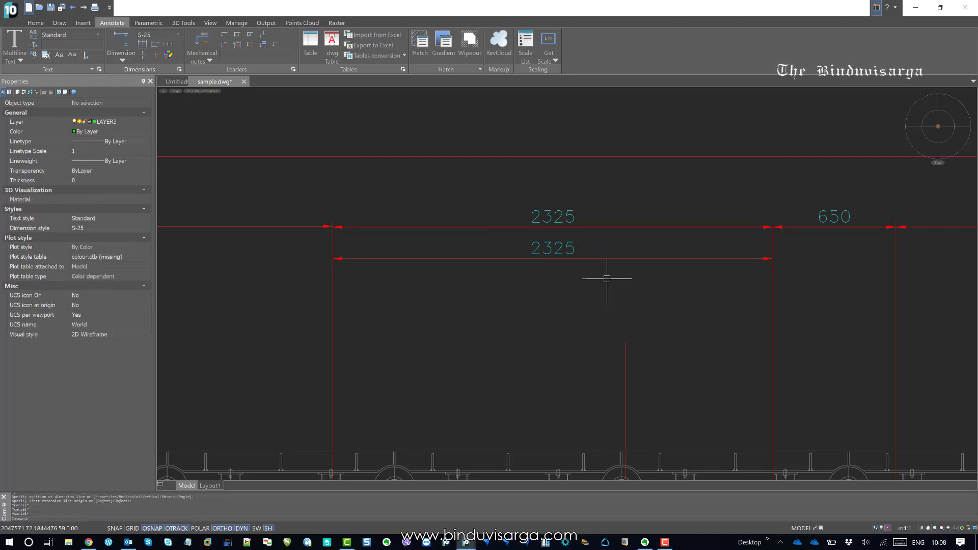
# Compare the new 2325 dimension's properties with those of the 650 dimension.
pyautogui.click(543, 279)
pyautogui.click(530, 251)
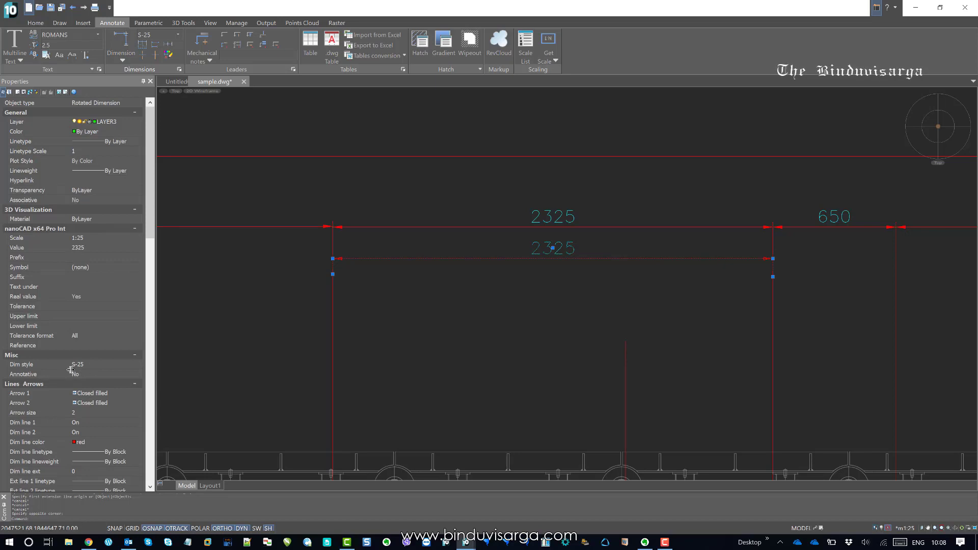
pyautogui.press('Escape')
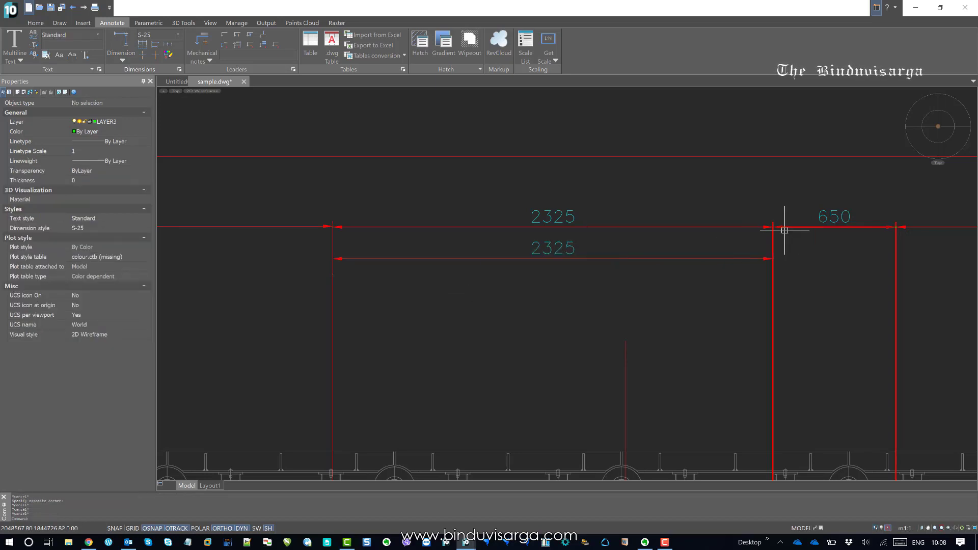
pyautogui.click(796, 200)
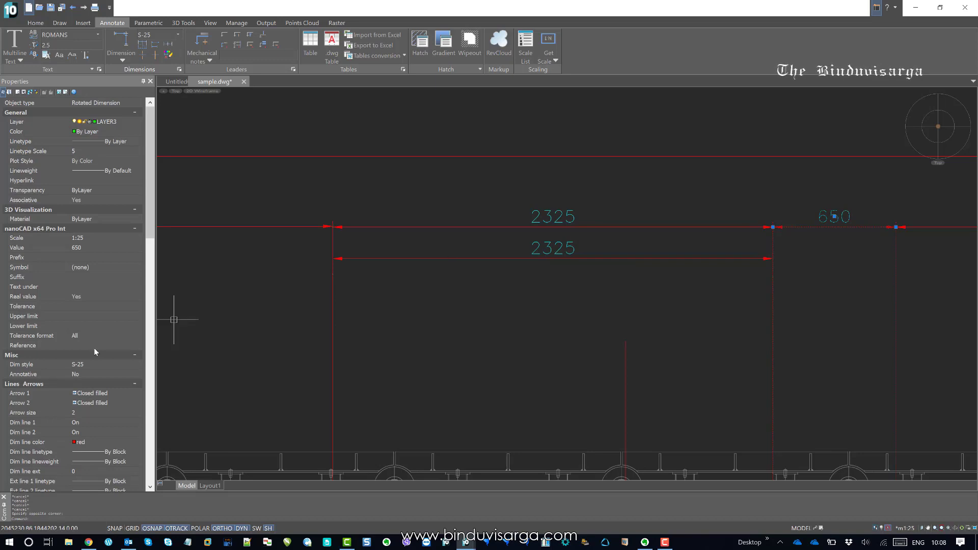
pyautogui.moveTo(774, 273); pyautogui.dragTo(700, 249, button='middle')
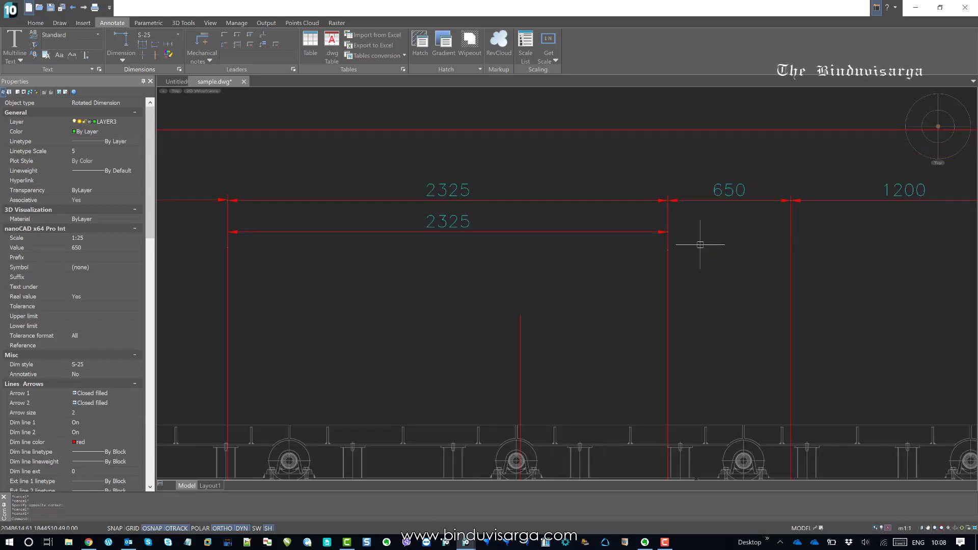
pyautogui.press('Escape')
# Add a linear 650 dimension between the 650 extension lines, placed above the original.
pyautogui.click(123, 61)
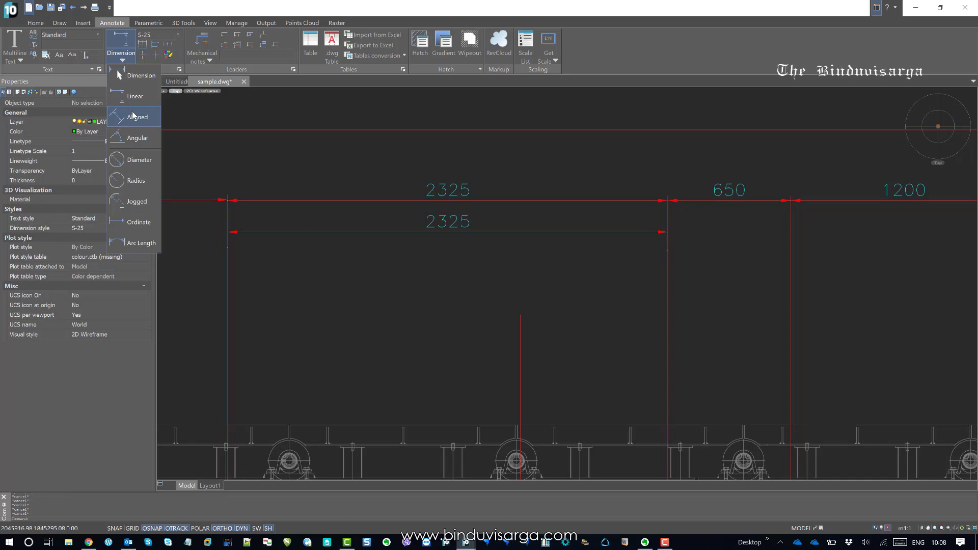
pyautogui.click(135, 116)
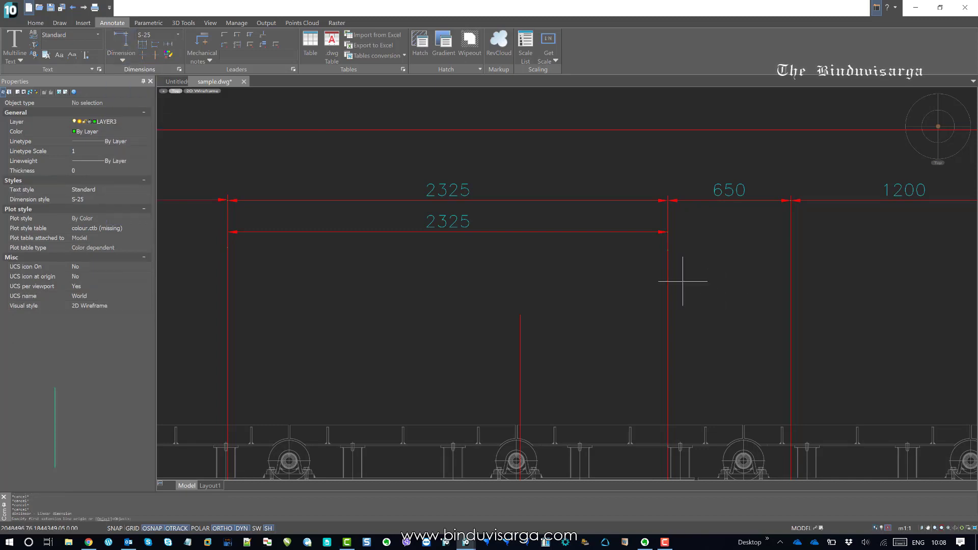
pyautogui.click(668, 270)
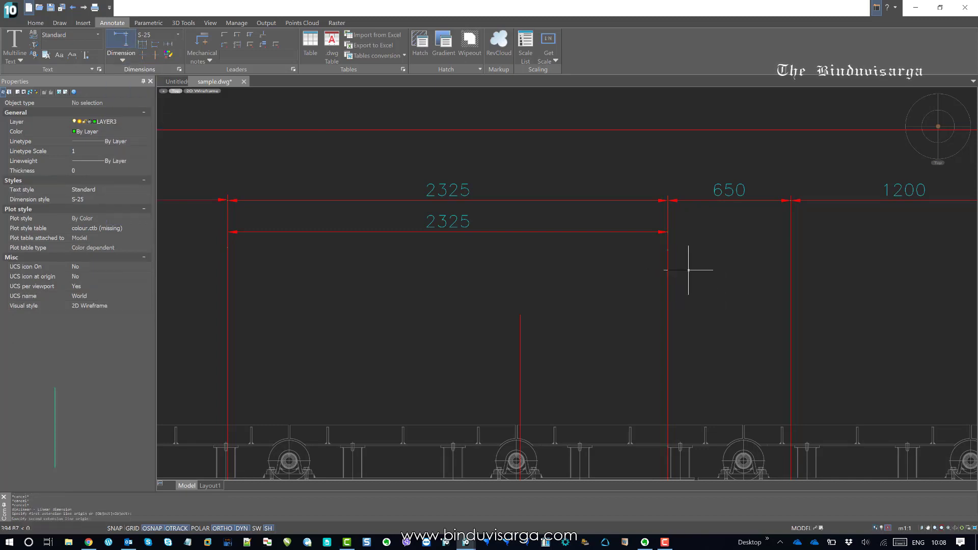
pyautogui.click(791, 270)
pyautogui.click(762, 166)
pyautogui.press('Escape')
pyautogui.press('Escape')
pyautogui.press('Escape')
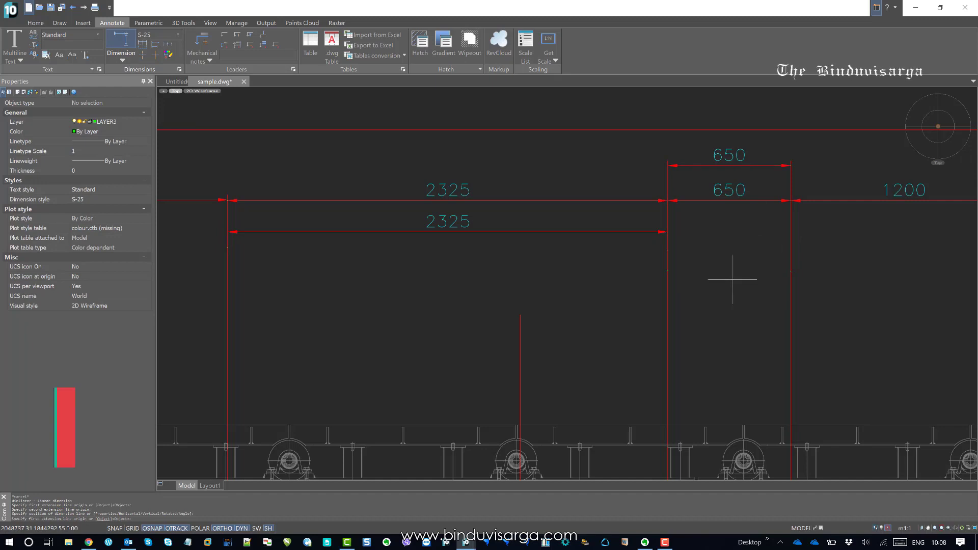
pyautogui.press('Escape')
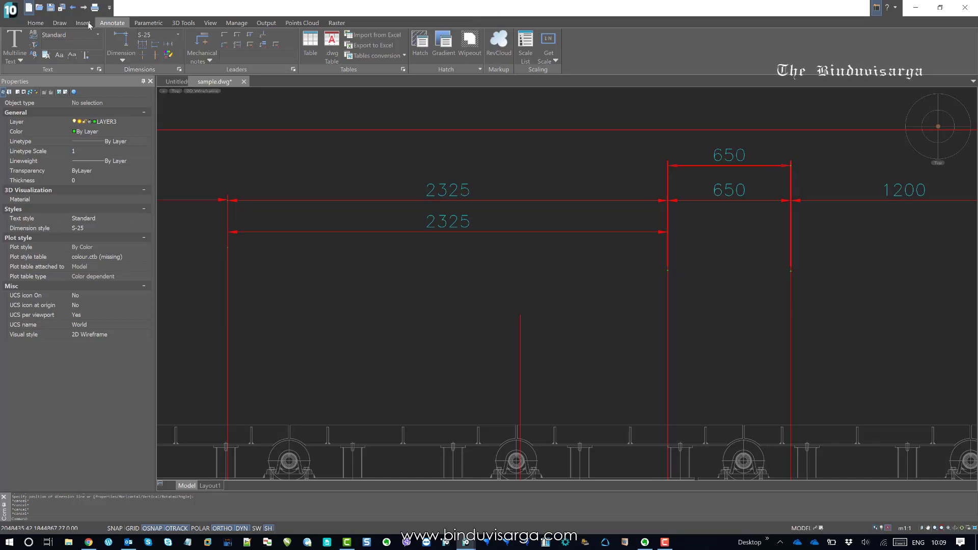
# Confirm Scale dimensions is still No in Design Settings.
pyautogui.click(236, 23)
pyautogui.click(63, 46)
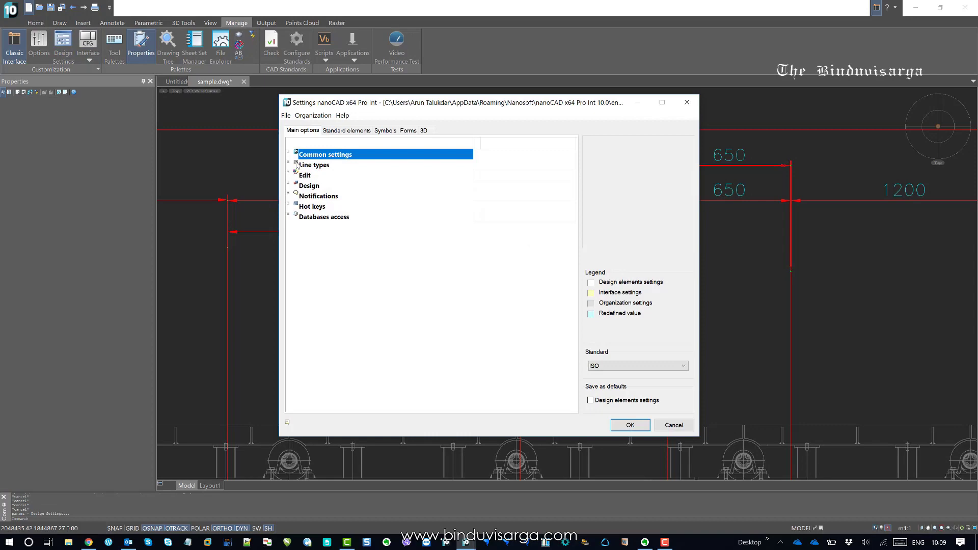
pyautogui.click(288, 173)
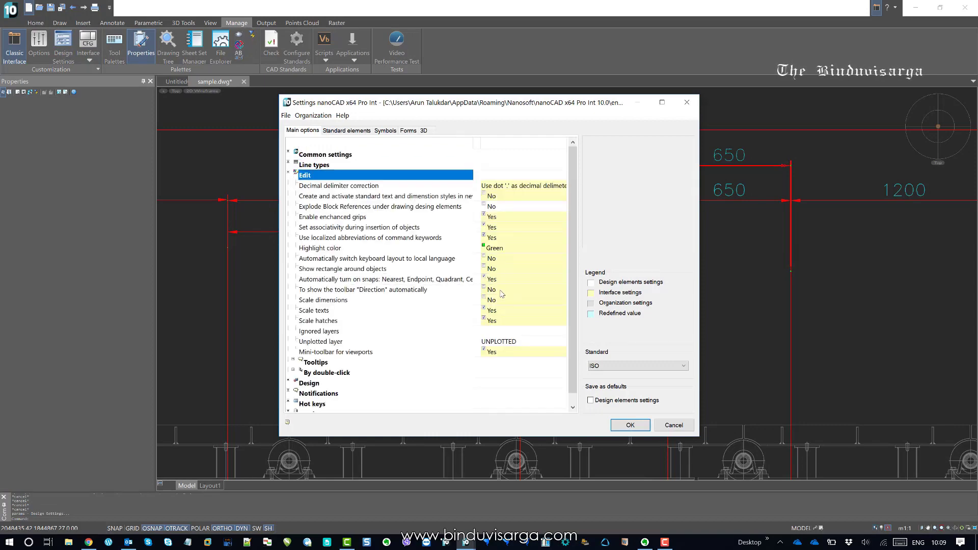
pyautogui.click(630, 425)
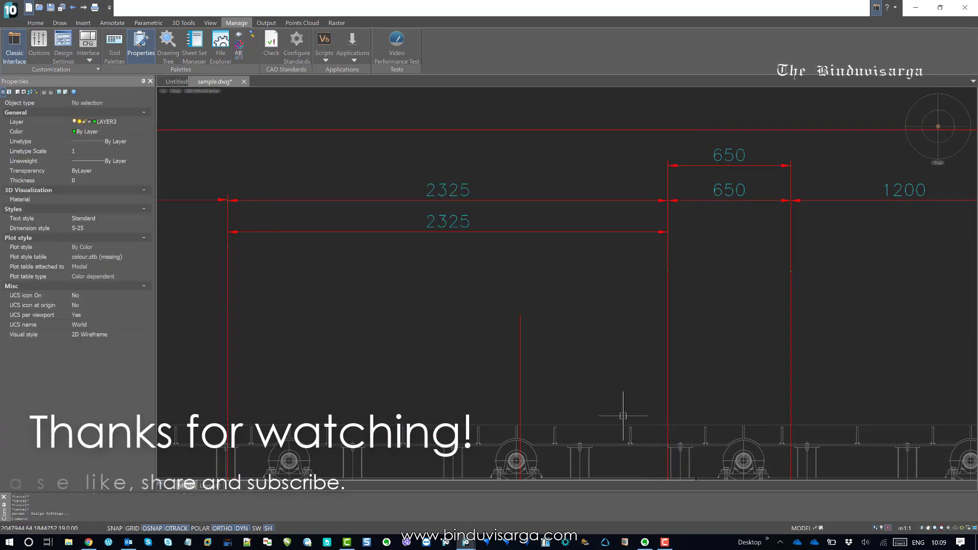
pyautogui.moveTo(511, 271); pyautogui.dragTo(512, 264, button='middle')
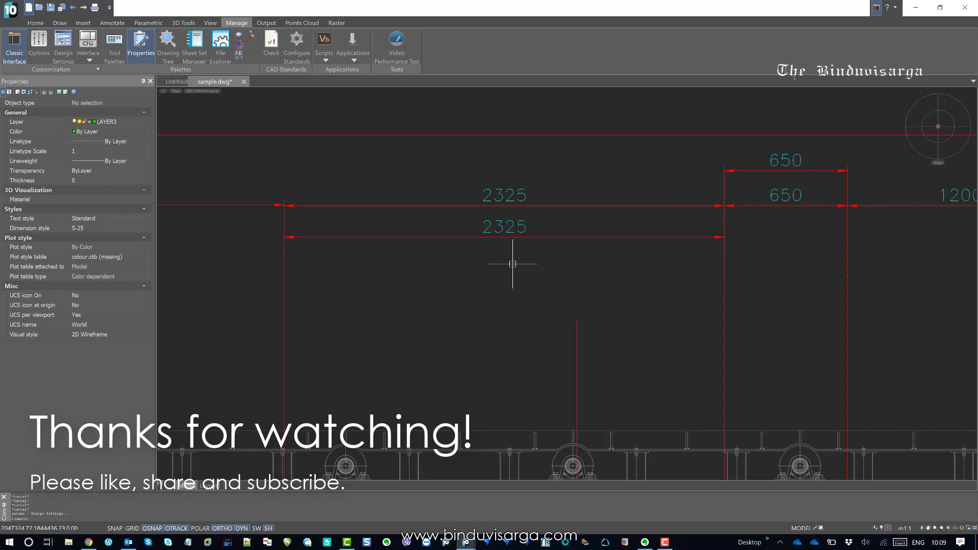